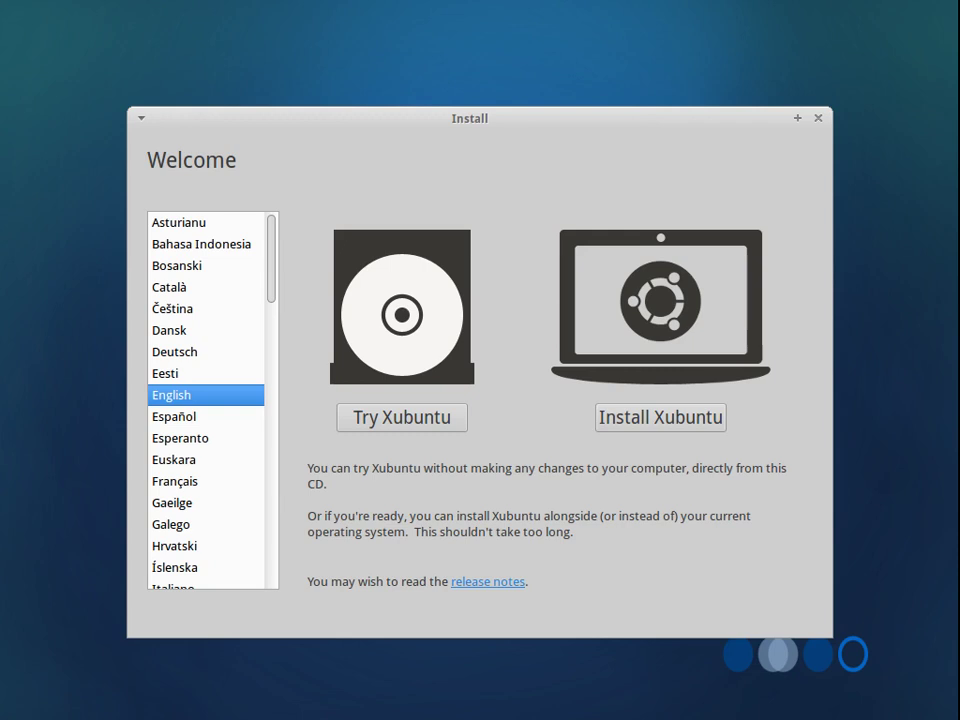
Start the Xubuntu install, choosing 'Reinstall Ubuntu 12.10' as the installation type.
click(622, 416)
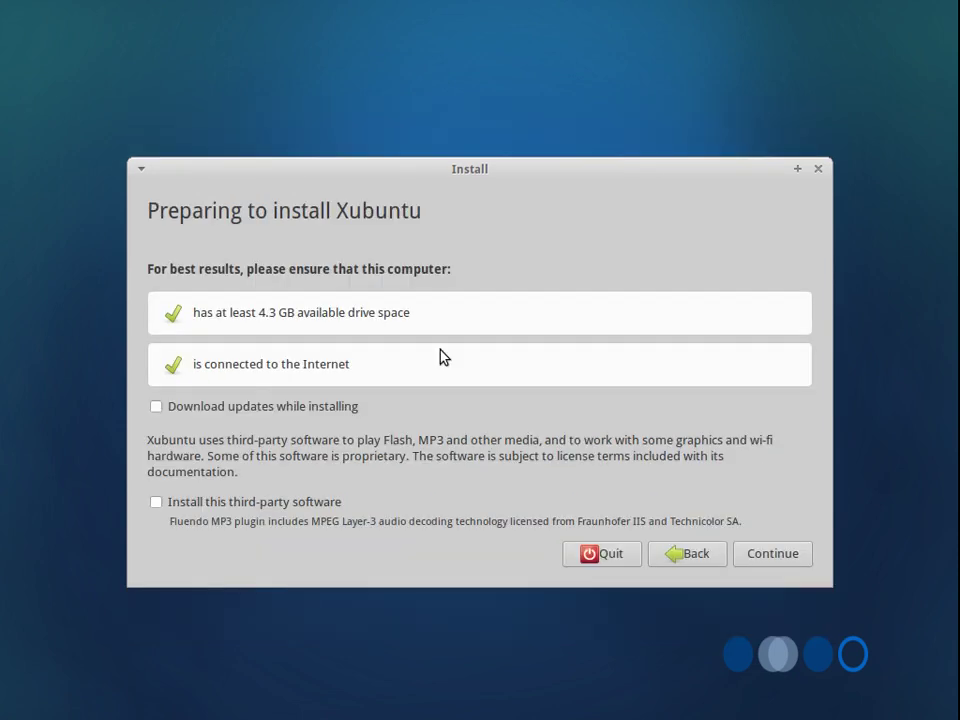
click(775, 556)
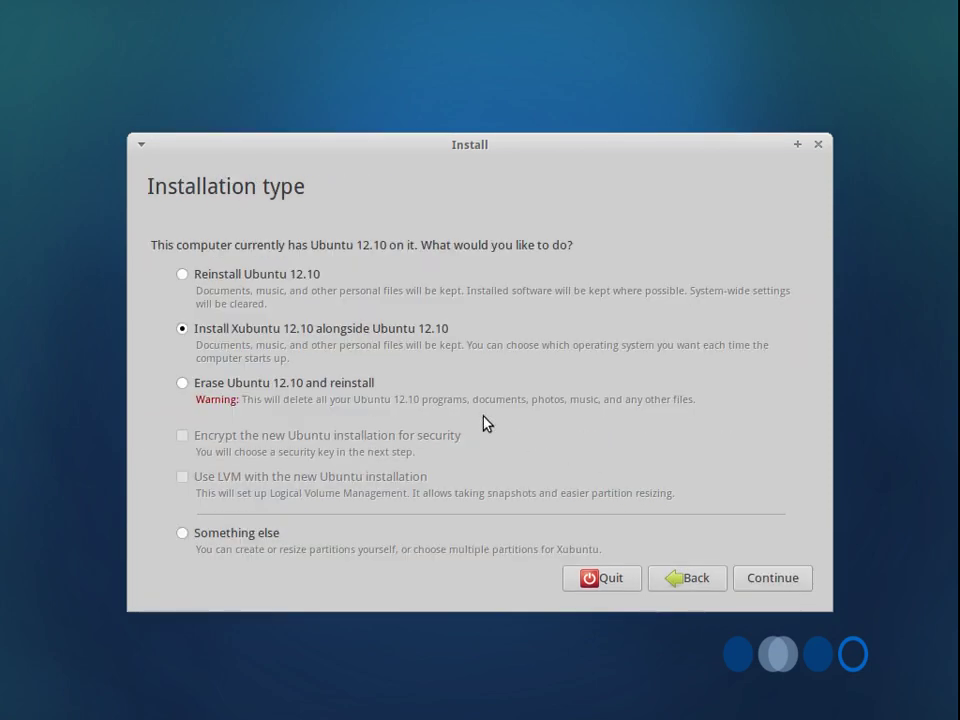
click(293, 273)
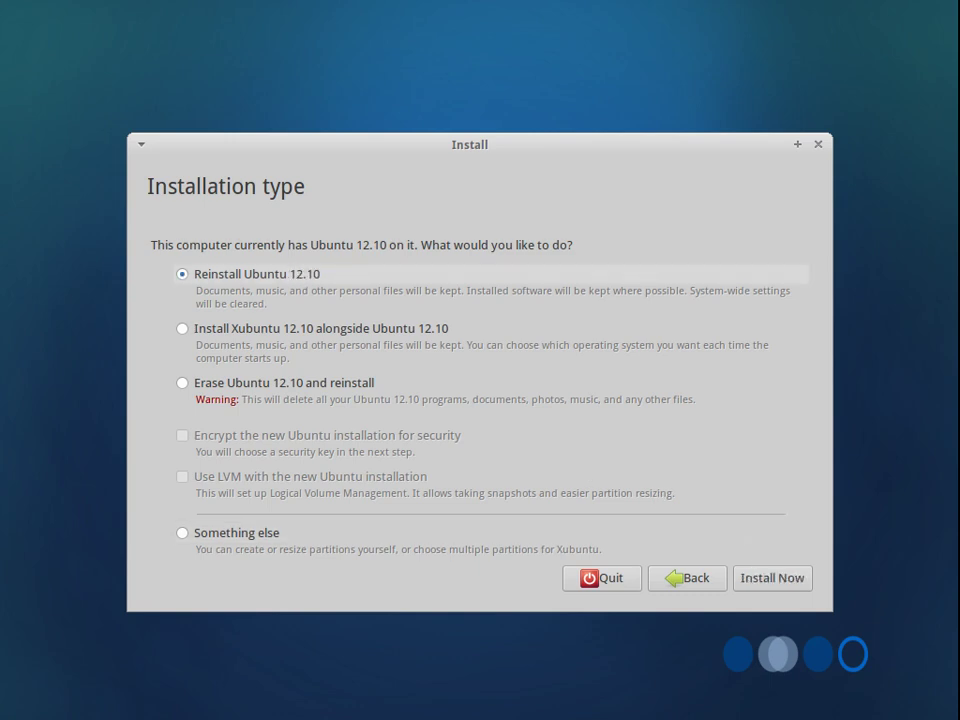
click(771, 579)
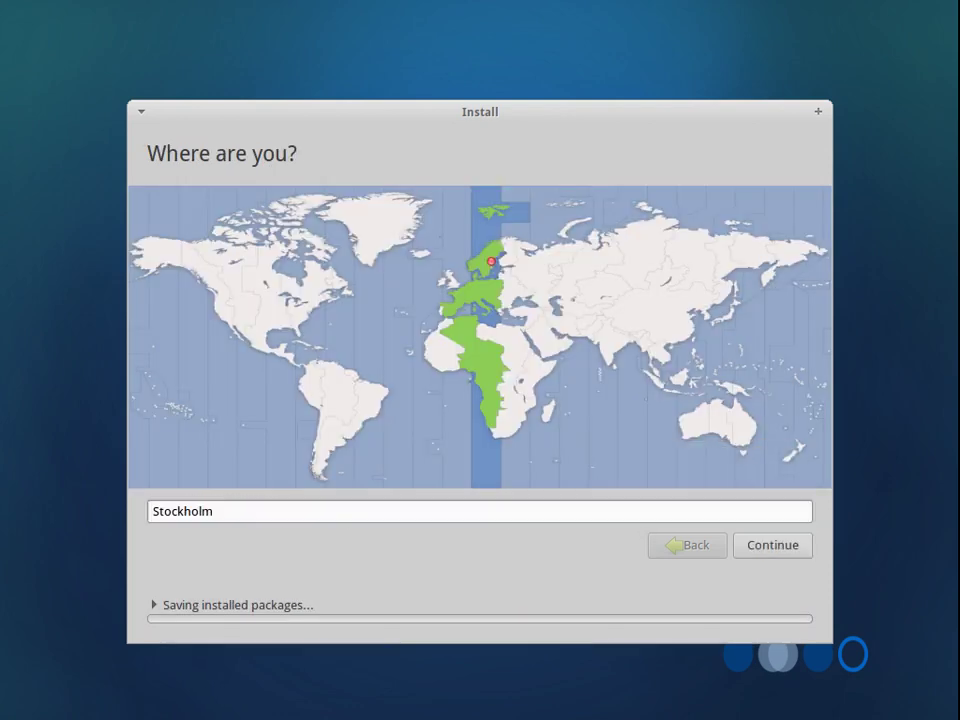
Pick Helsinki as the timezone and accept the Finnish keyboard layout.
click(510, 270)
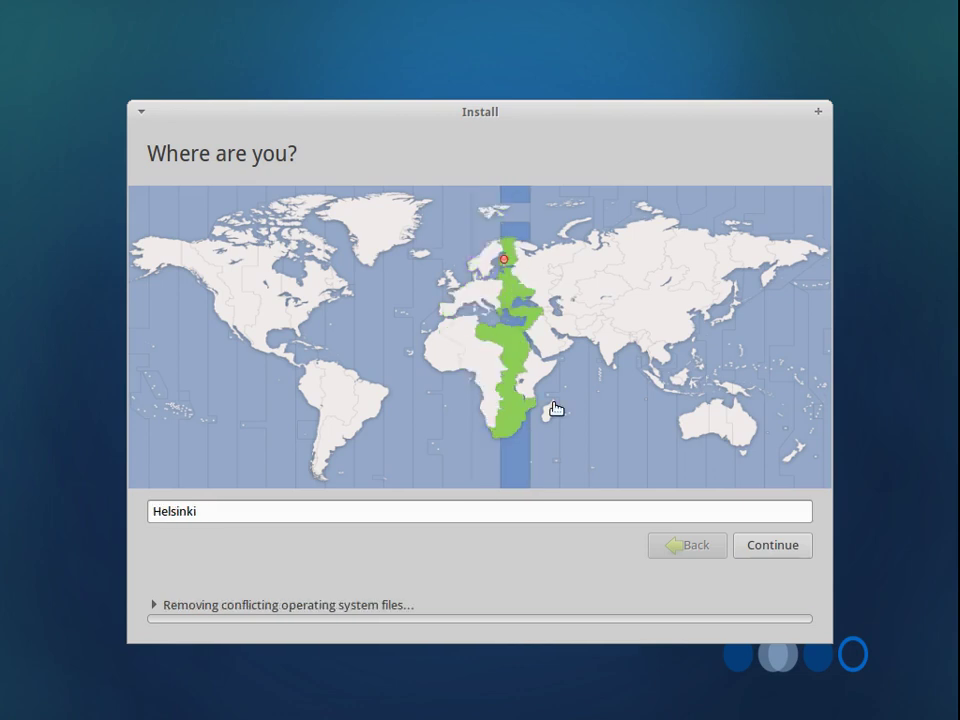
click(756, 545)
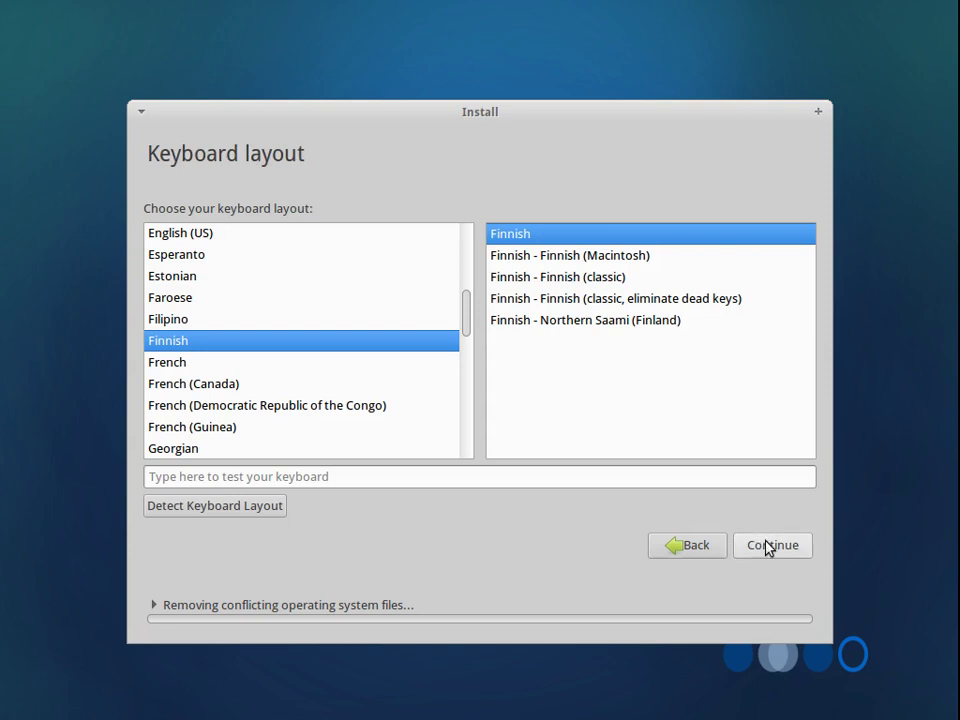
click(767, 545)
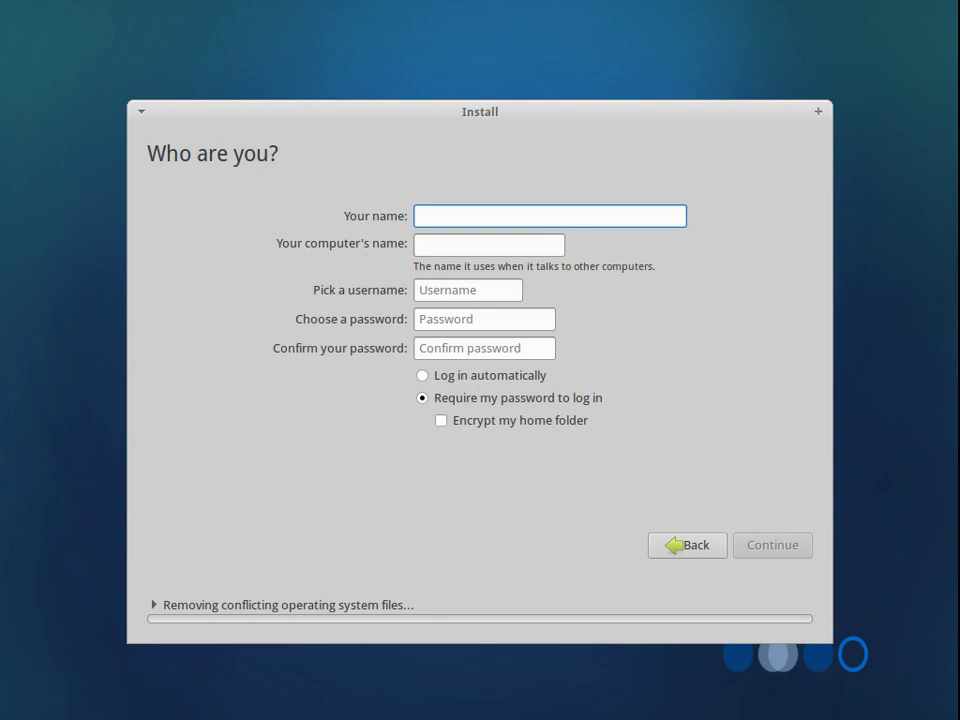
Enter the user's name and set the computer name to 'purkkabox'.
text(prukka)
key(BackSpace)
key(BackSpace)
key(BackSpace)
key(BackSpace)
key(BackSpace)
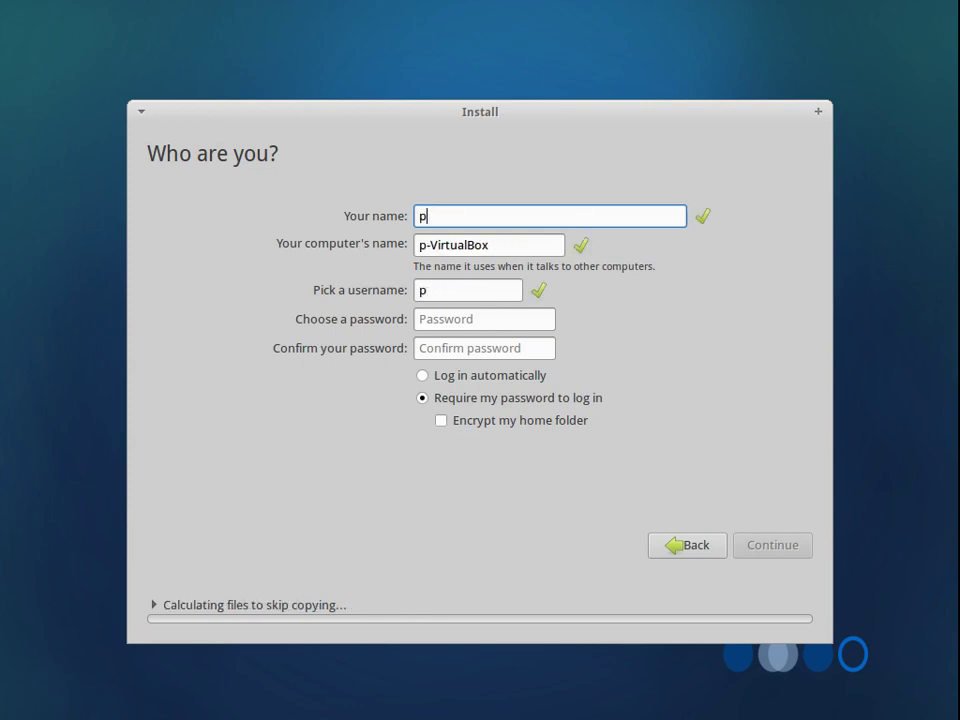
text(urkkavirity)
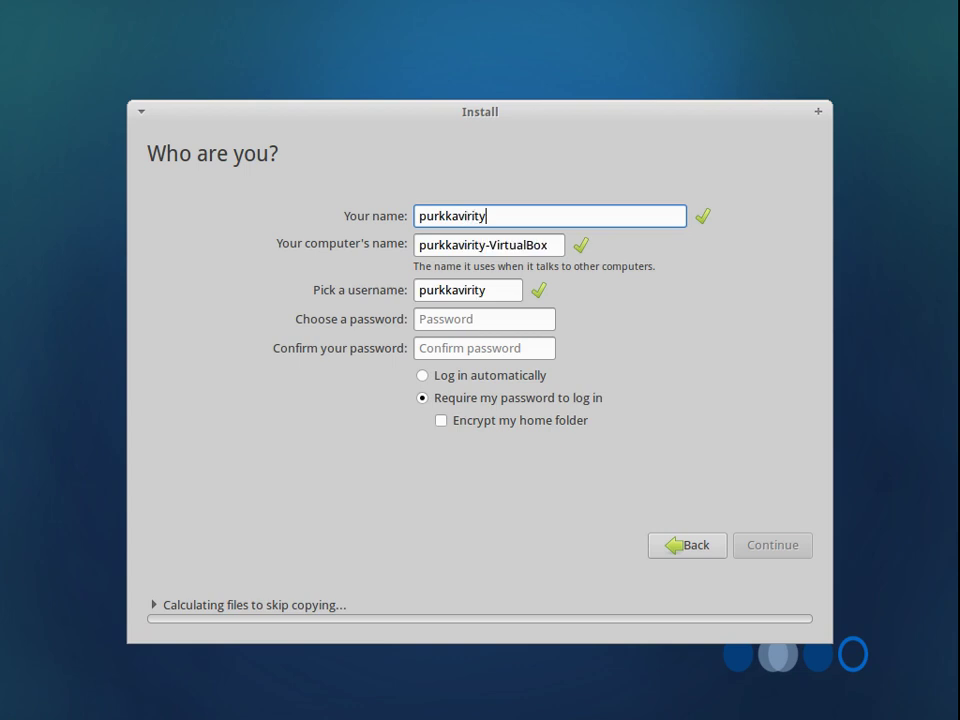
text(s)
key(Tab)
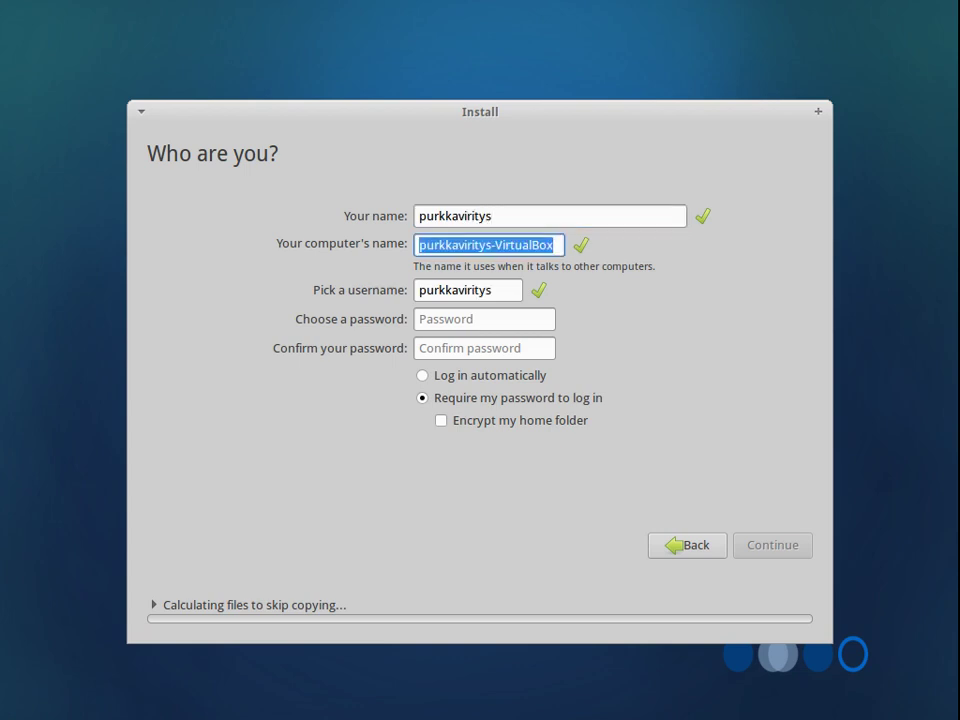
text(purkkabox)
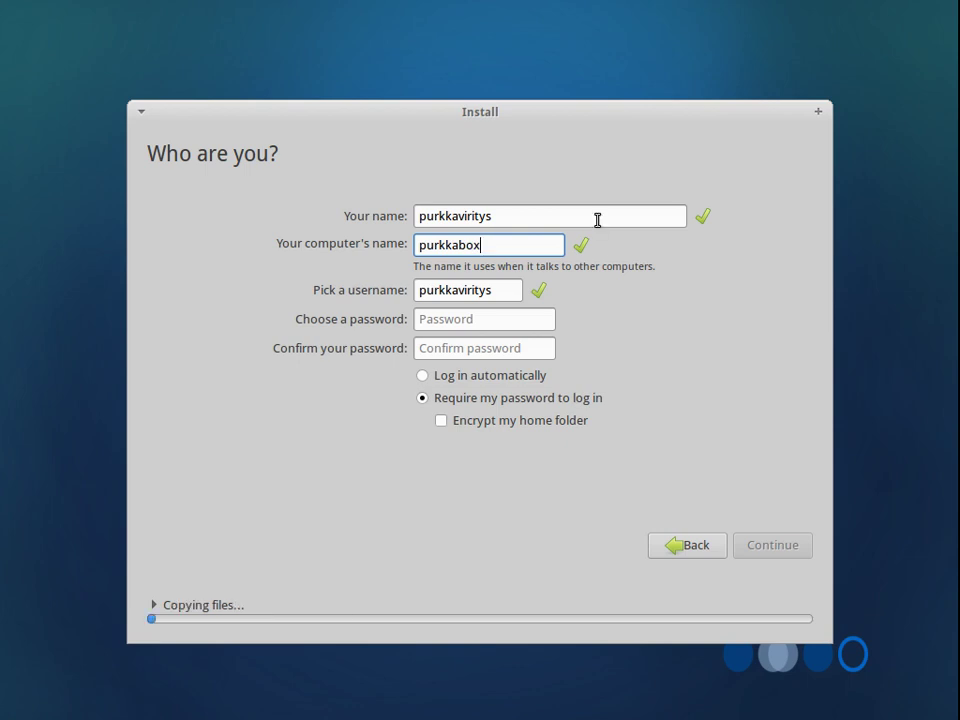
Enter and confirm the seven-character account password, then continue the installation.
click(500, 319)
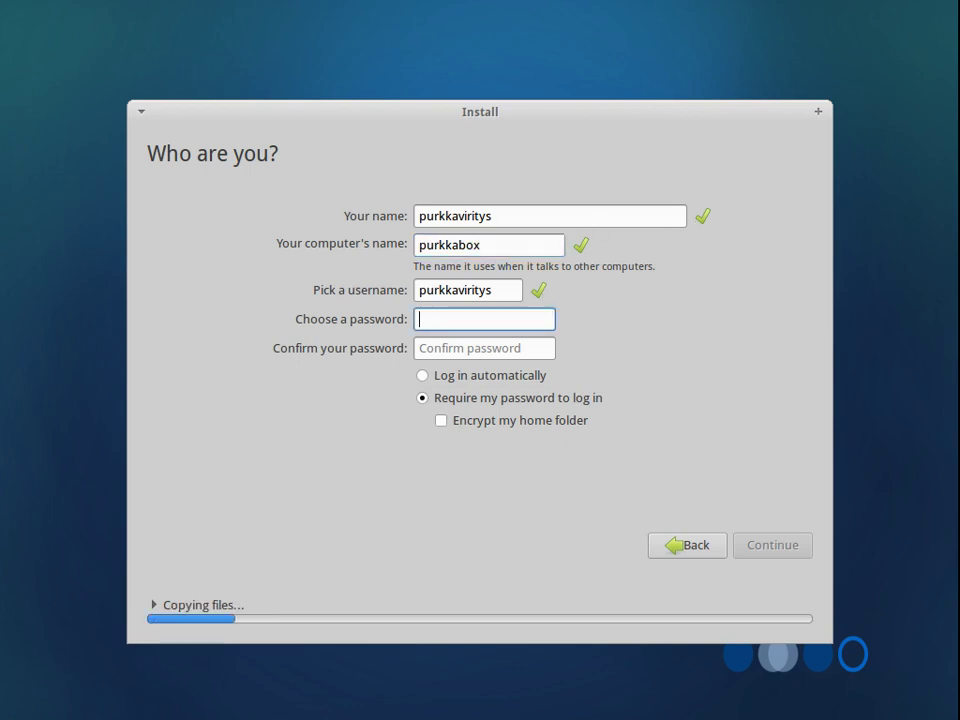
text(•••••••)
key(Tab)
text(•••••••)
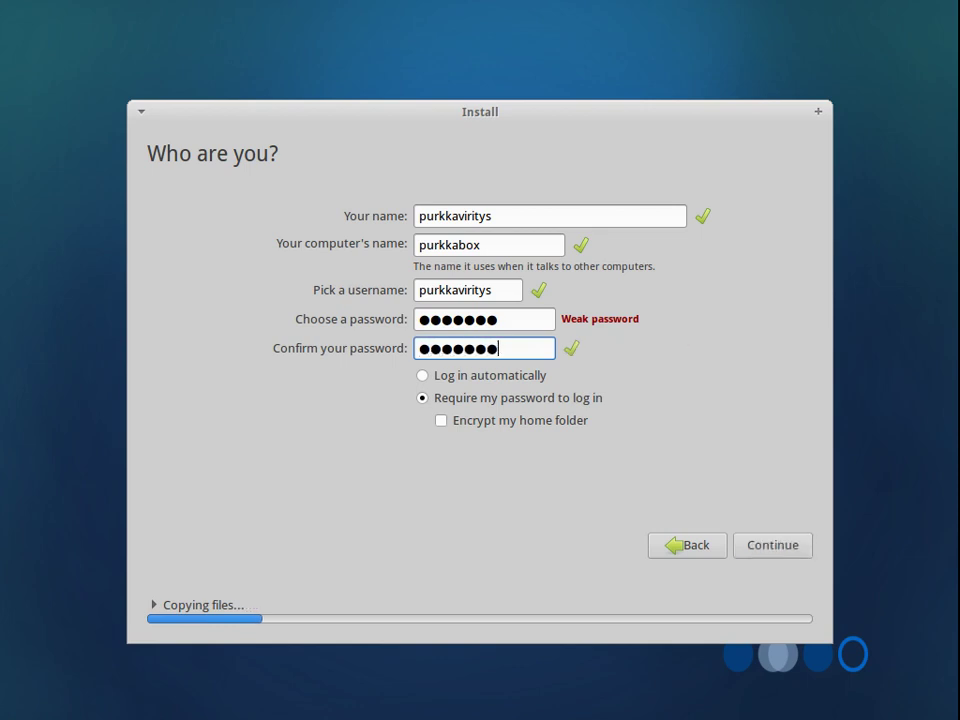
click(763, 544)
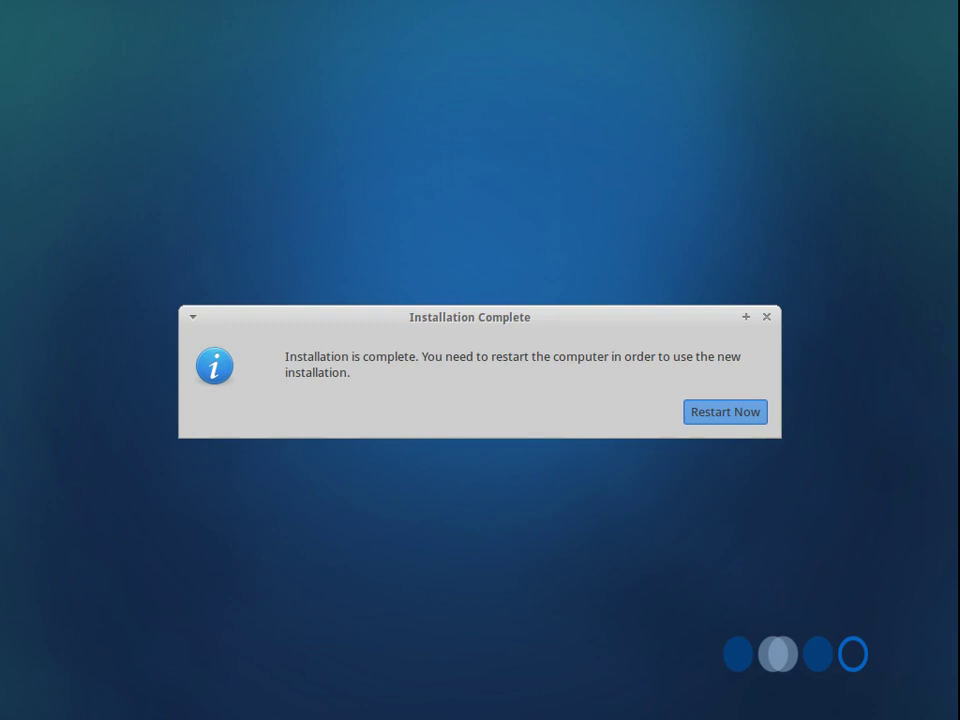
After installation finishes, choose Restart Now in the Installation Complete dialog.
click(748, 412)
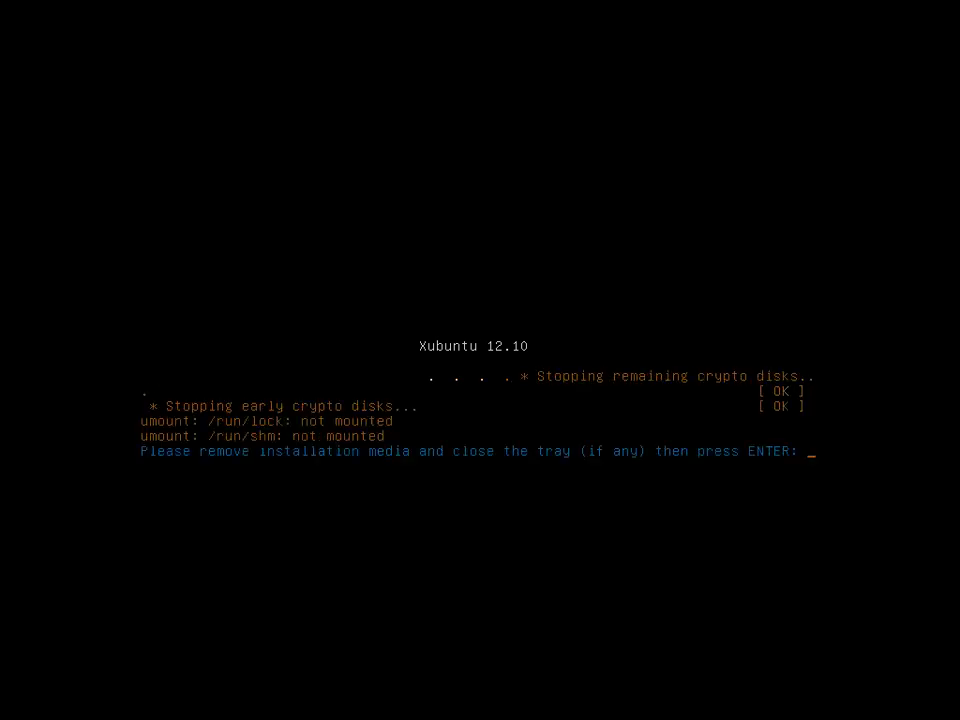
Confirm the installation media is removed at the shutdown prompt so the machine reboots.
key(Return)
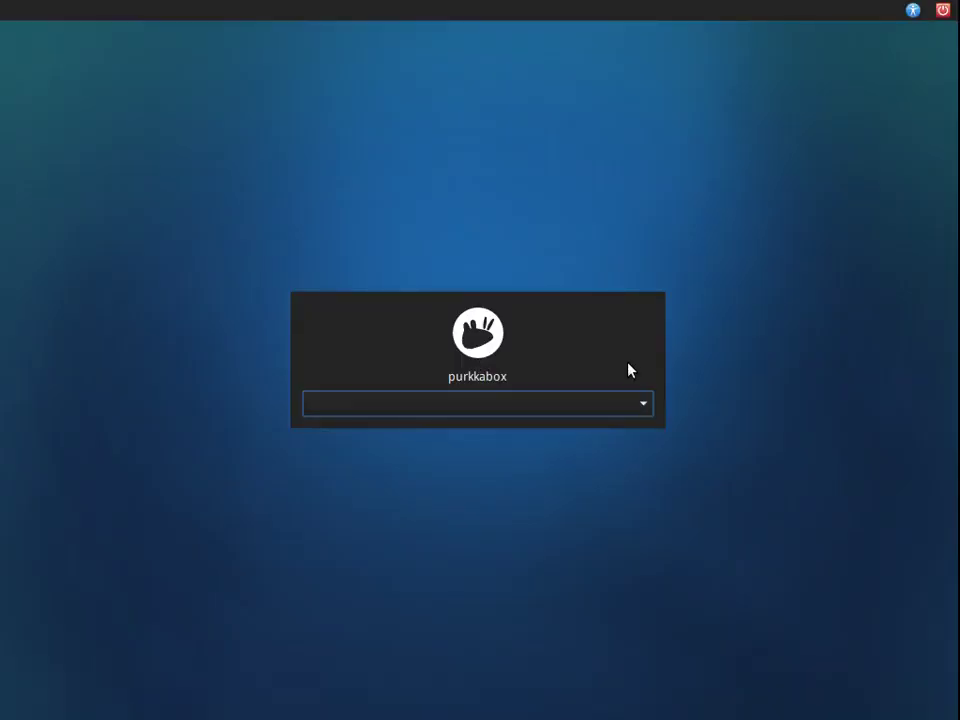
Select the installed user's account on the login screen and log in with its password.
click(612, 404)
click(593, 402)
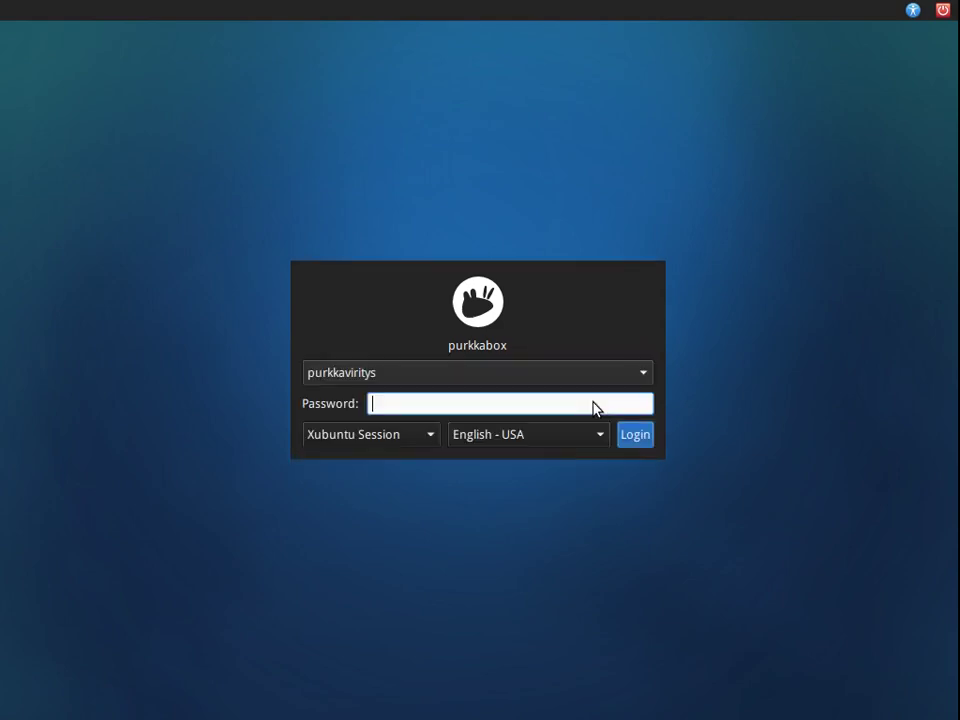
text(password)
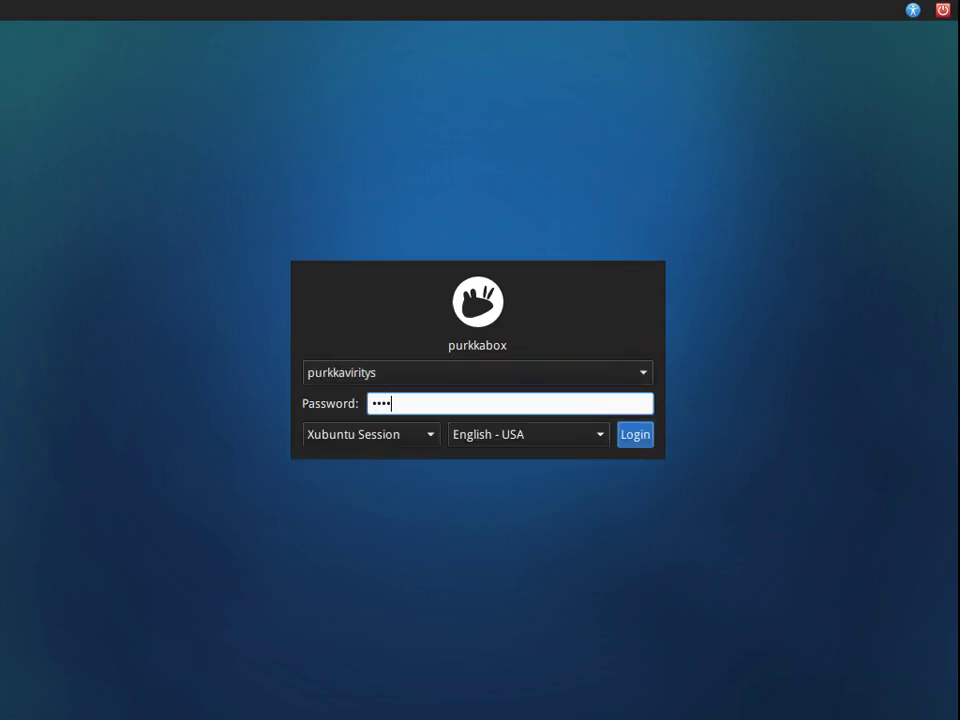
key(Return)
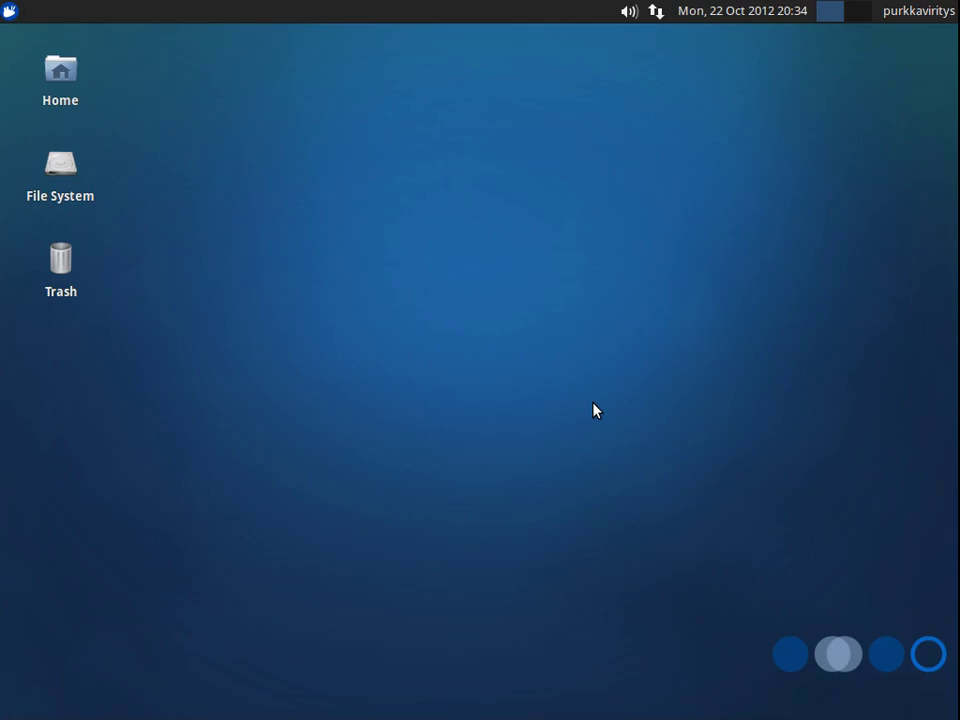
Choose Log Out from the Applications menu and shut down the computer.
click(12, 12)
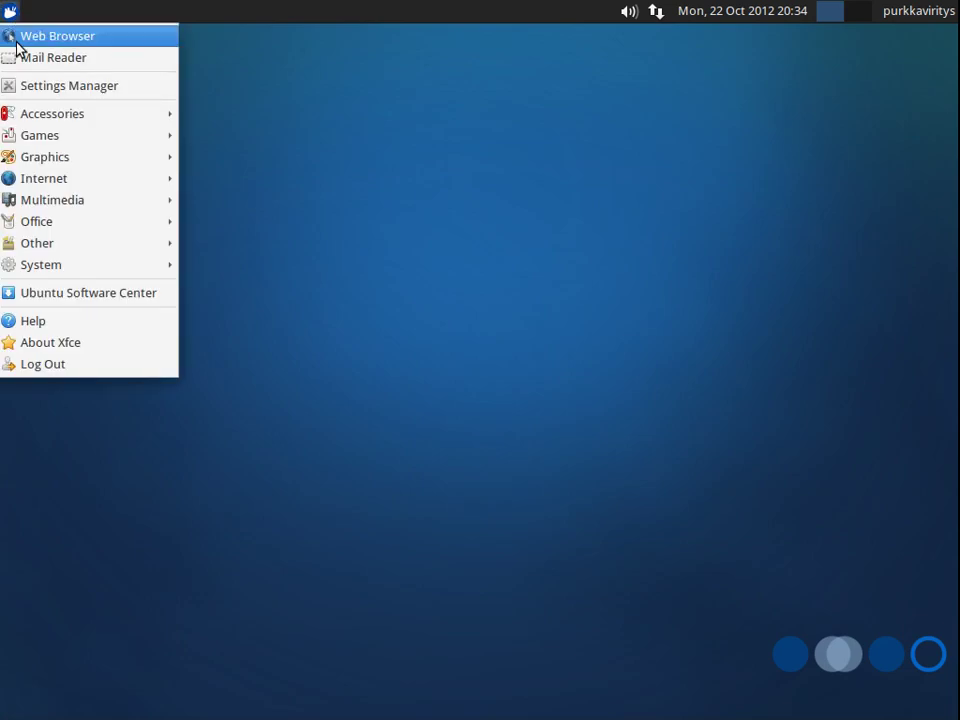
click(80, 369)
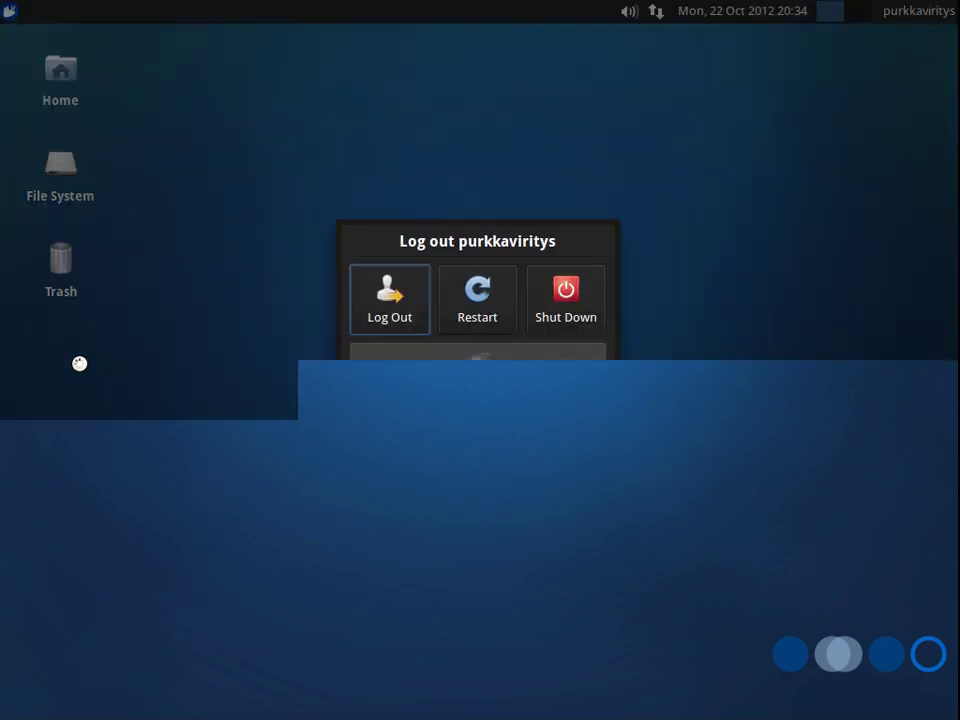
click(564, 318)
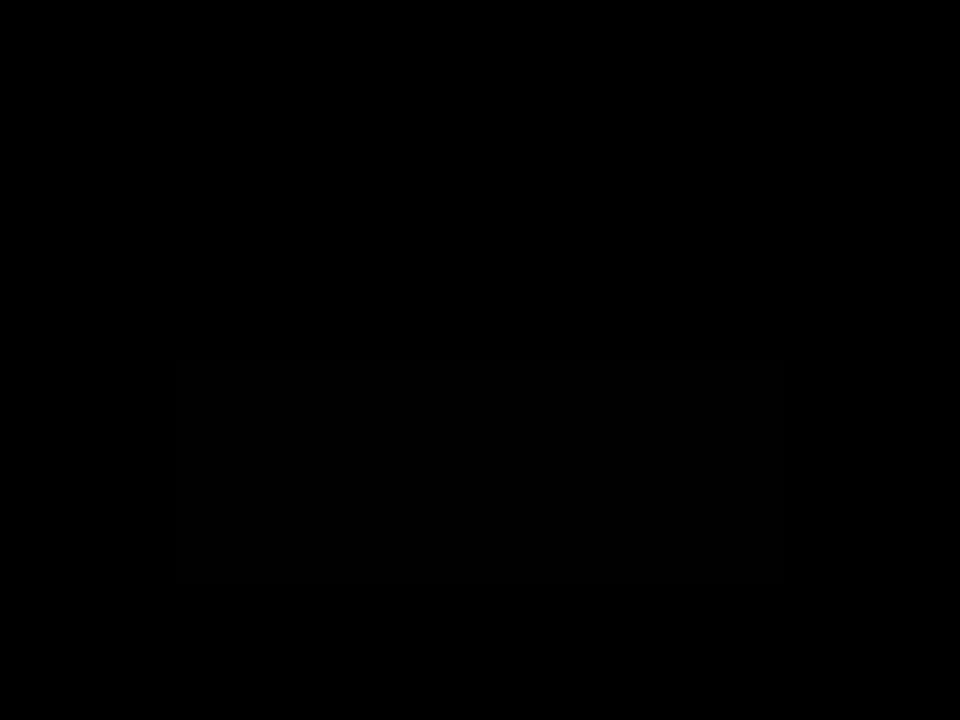